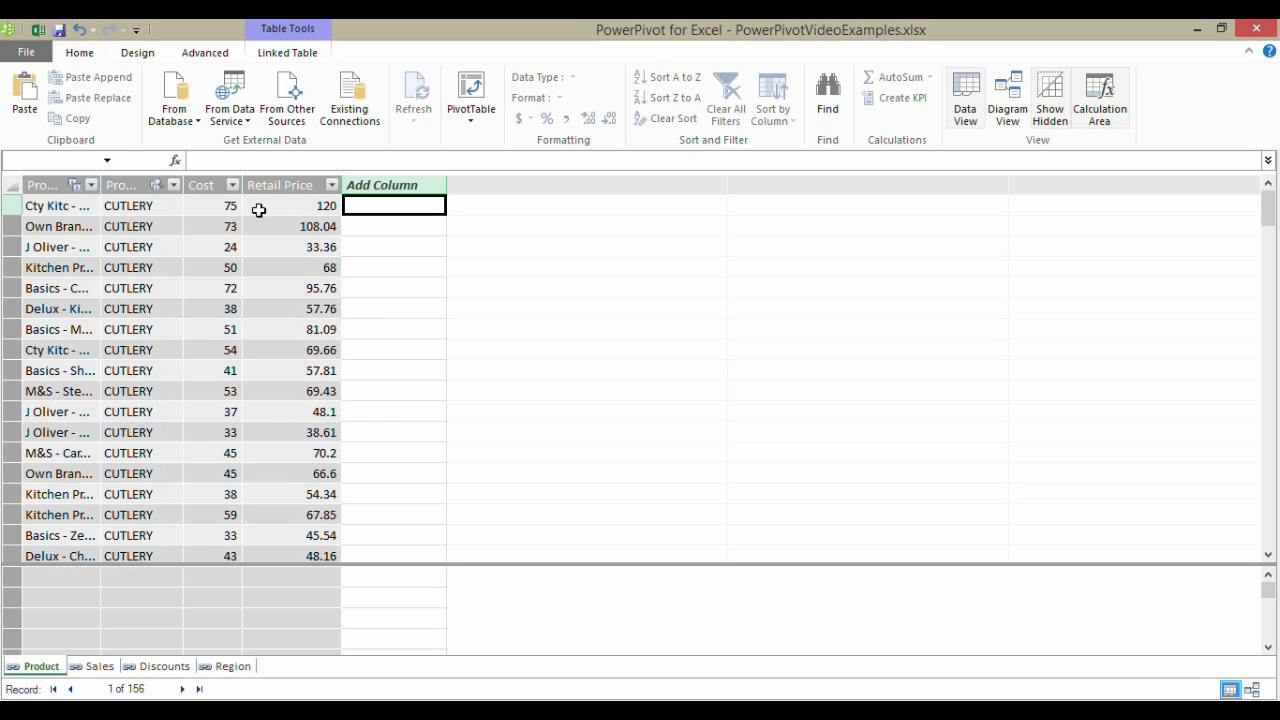
{"action": "double_click", "coordinate": [101, 184]}
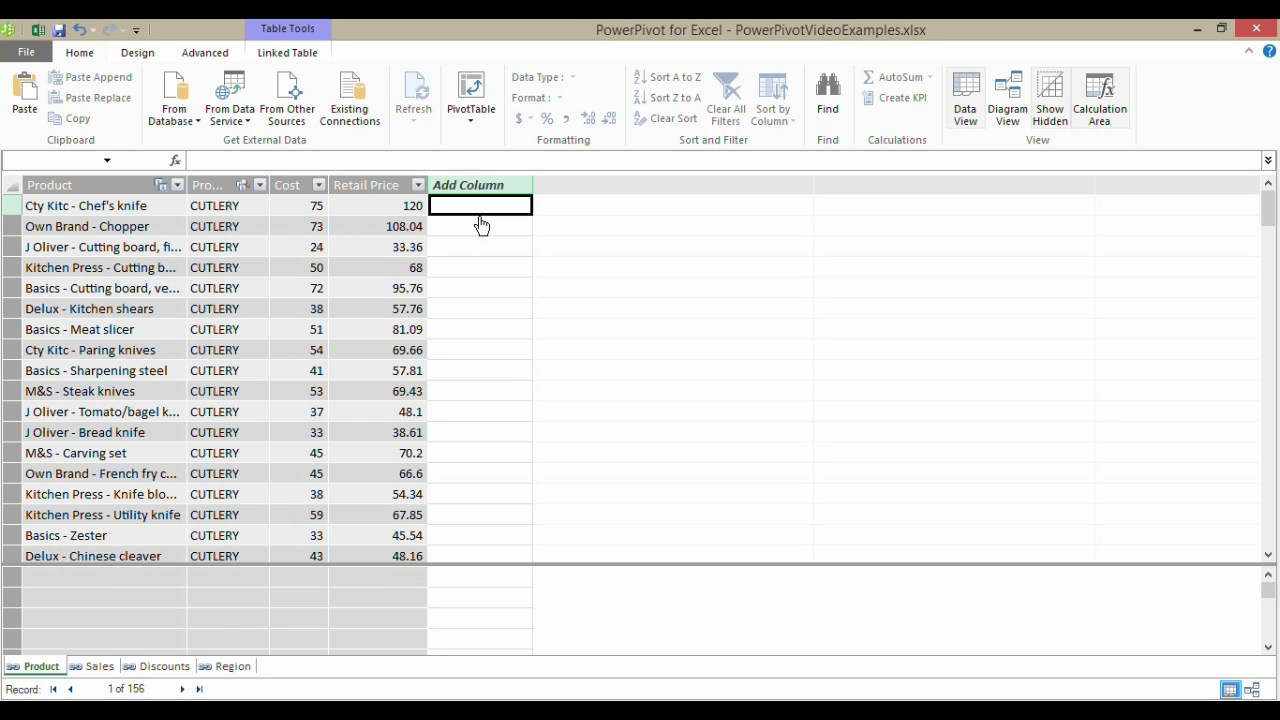
{"action": "left_click", "coordinate": [165, 667]}
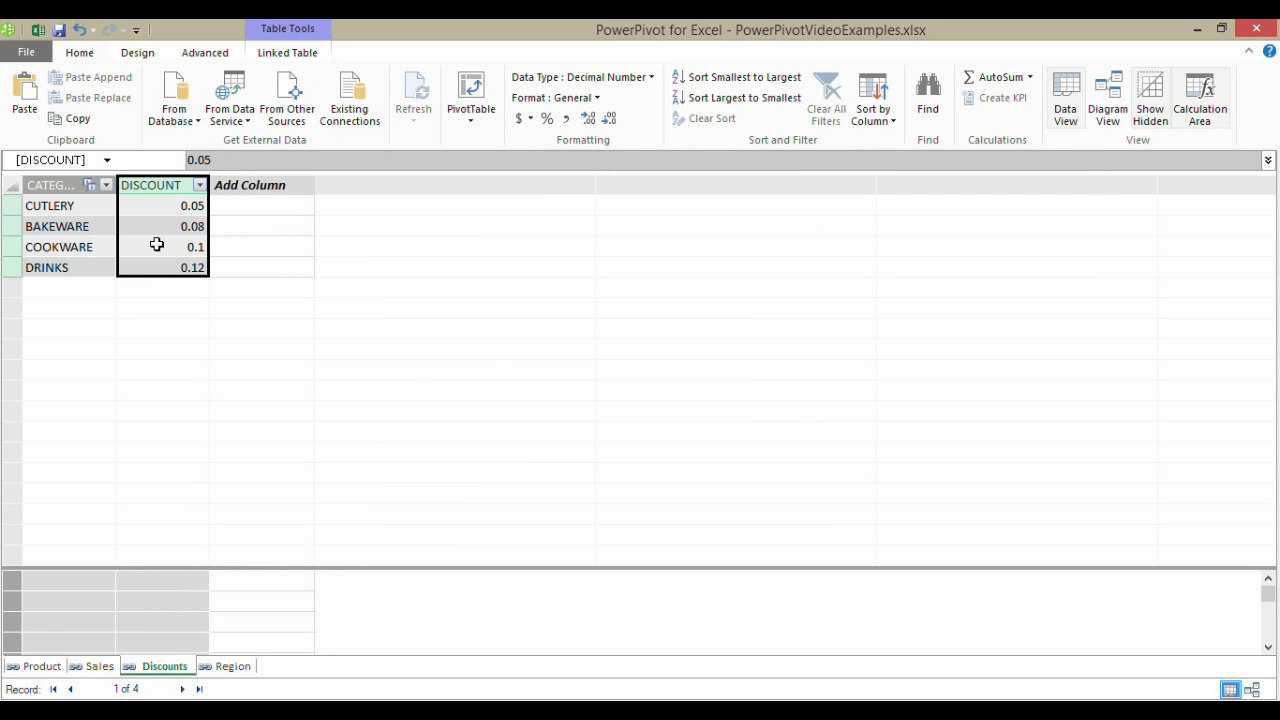
{"action": "left_click", "coordinate": [152, 206]}
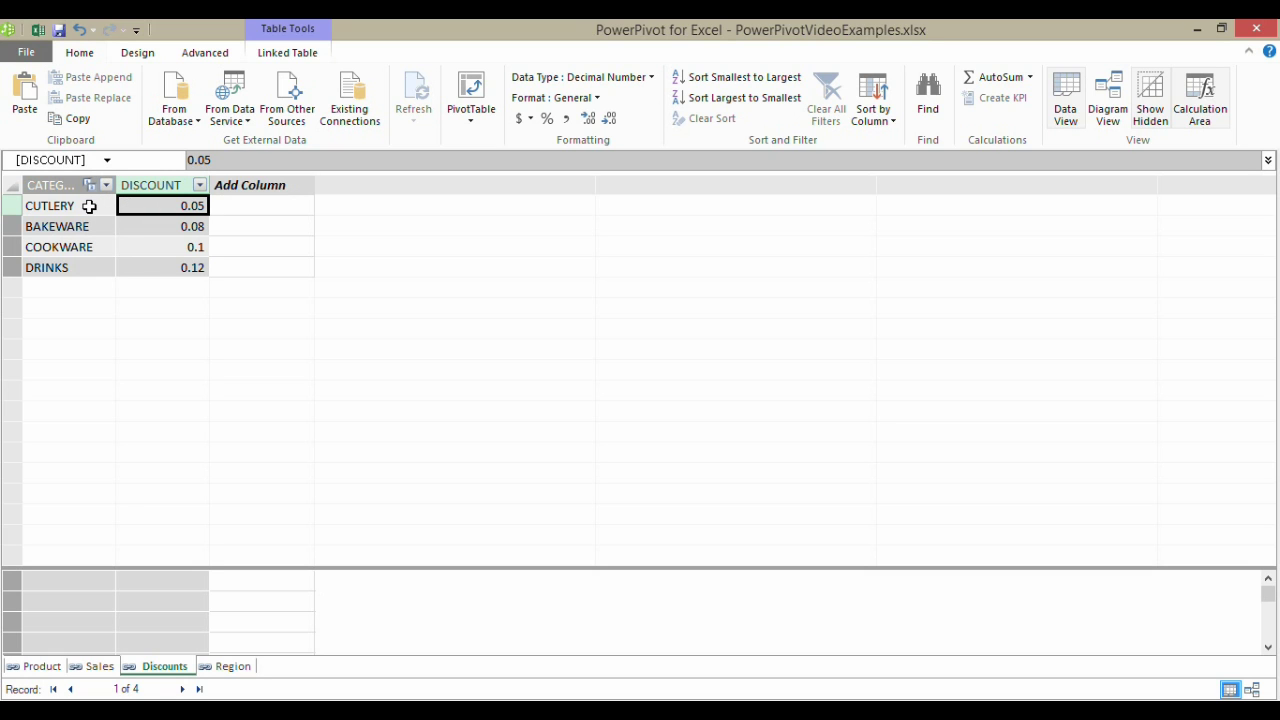
{"action": "left_click", "coordinate": [45, 667]}
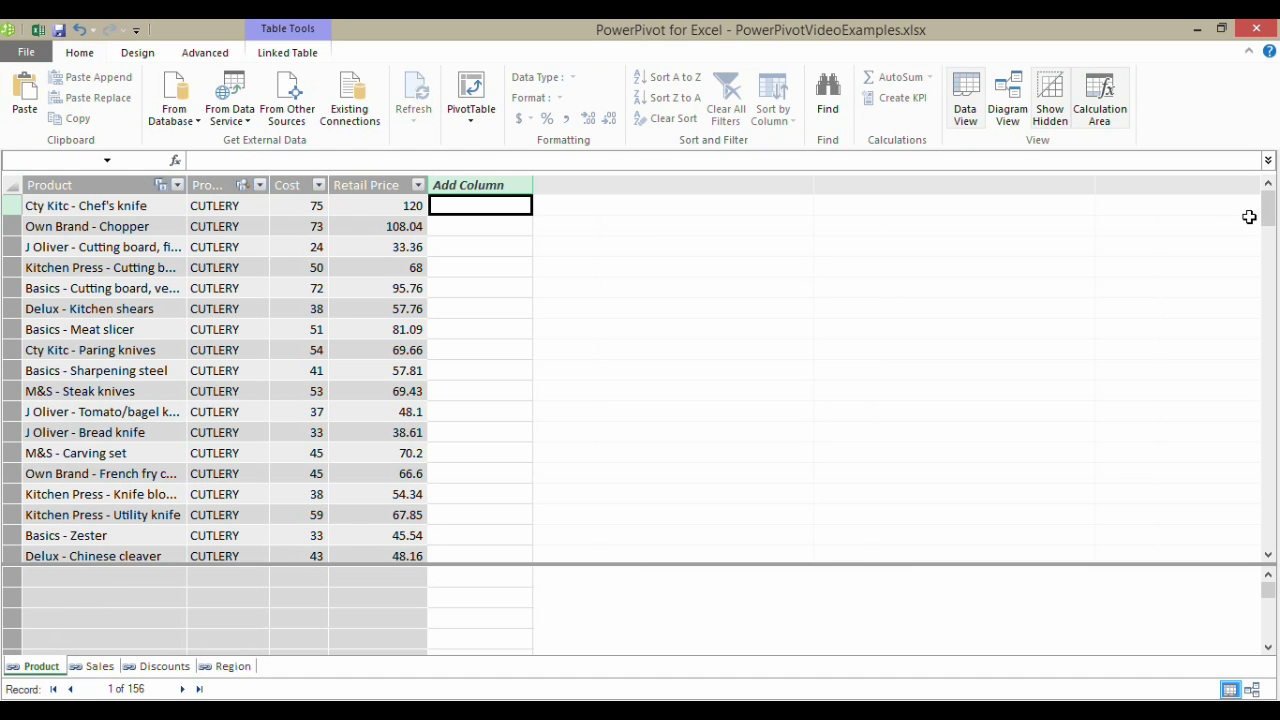
{"action": "mouse_move", "coordinate": [1266, 209]}
{"action": "left_mouse_down"}
{"action": "mouse_move", "coordinate": [1265, 434]}
{"action": "mouse_move", "coordinate": [1266, 198]}
{"action": "left_mouse_up"}
Name the new column after Retail Price 'Profit', fixing a typo along the way.
{"action": "double_click", "coordinate": [476, 185]}
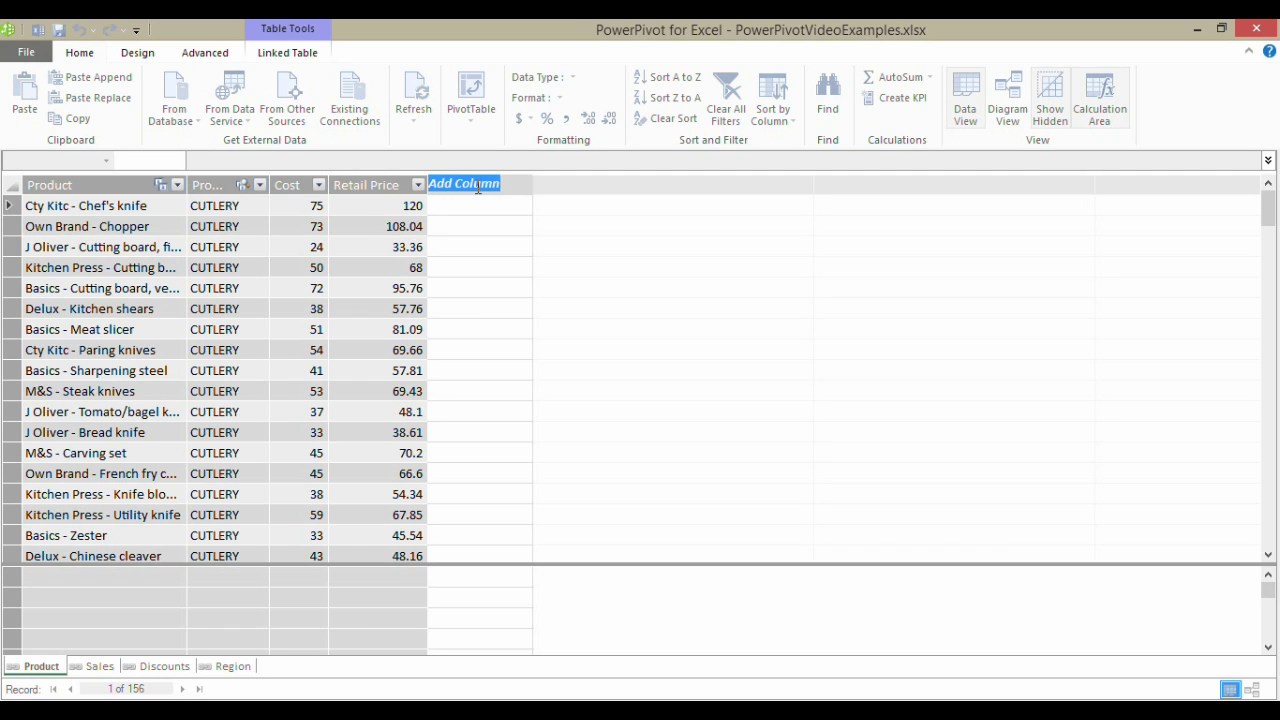
{"action": "type", "text": "Profi"}
{"action": "key", "text": "BackSpace"}
{"action": "key", "text": "BackSpace"}
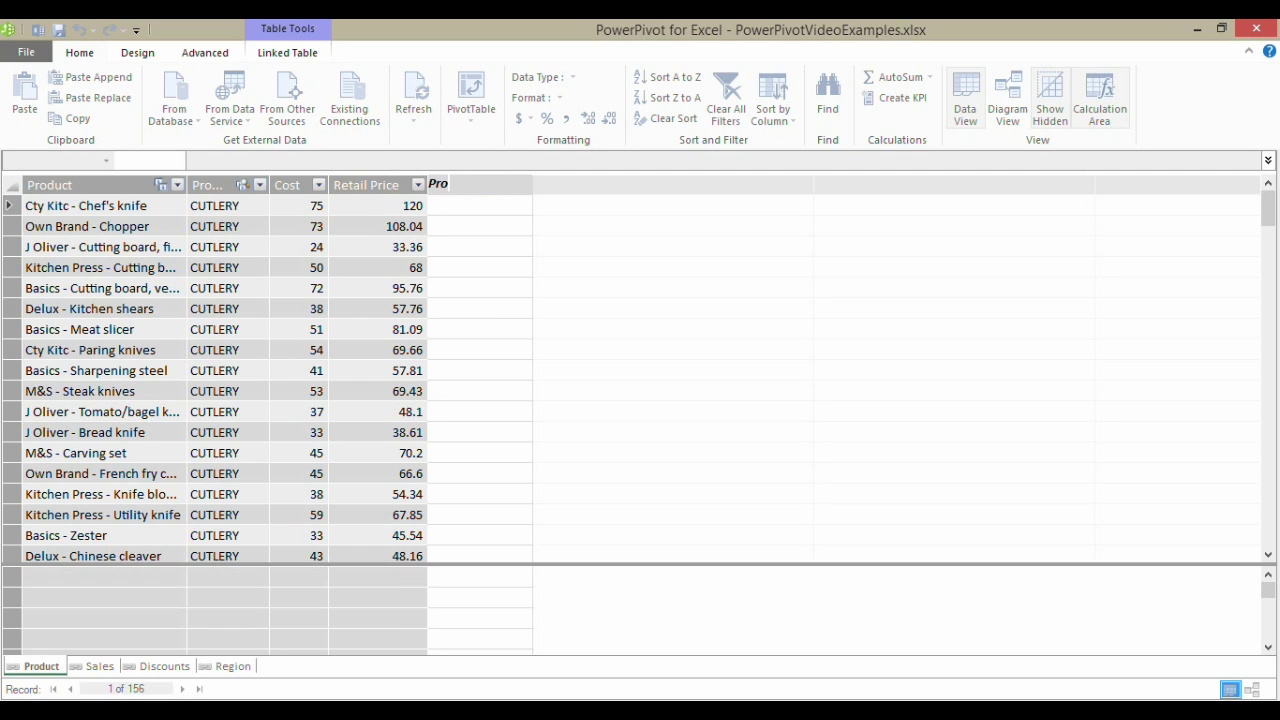
{"action": "type", "text": "fit"}
{"action": "key", "text": "Return"}
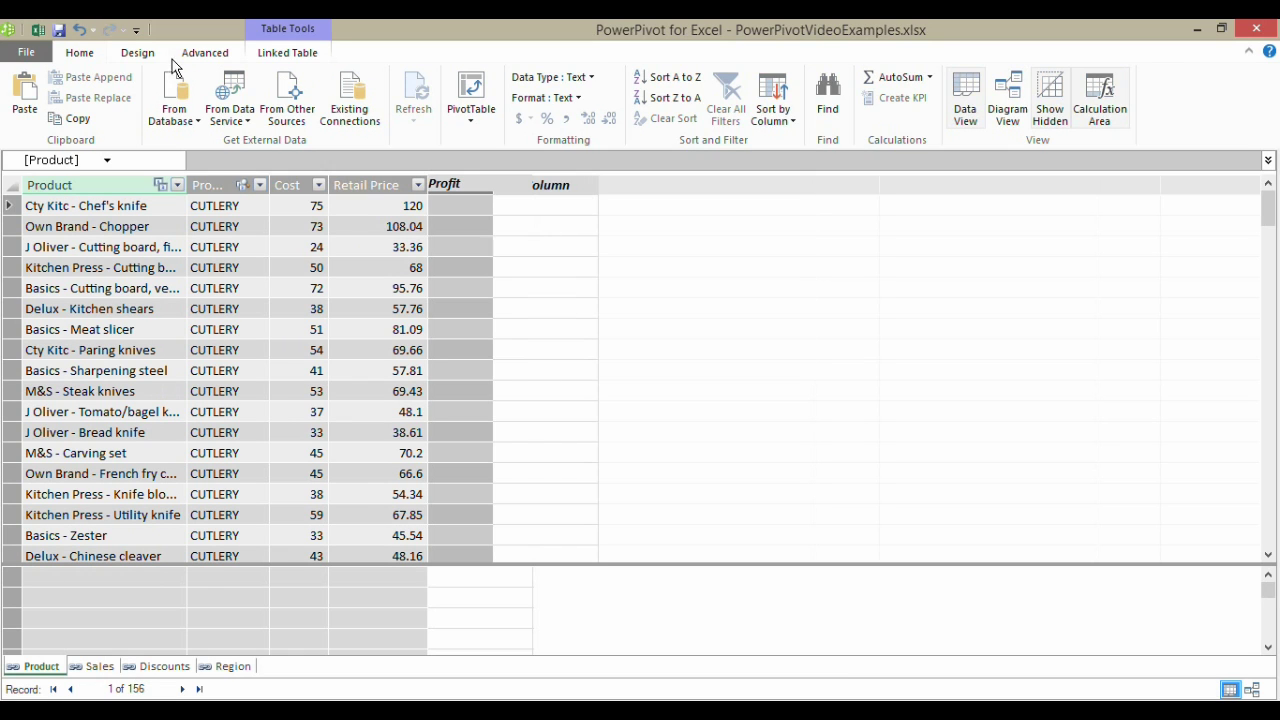
{"action": "left_click", "coordinate": [459, 205]}
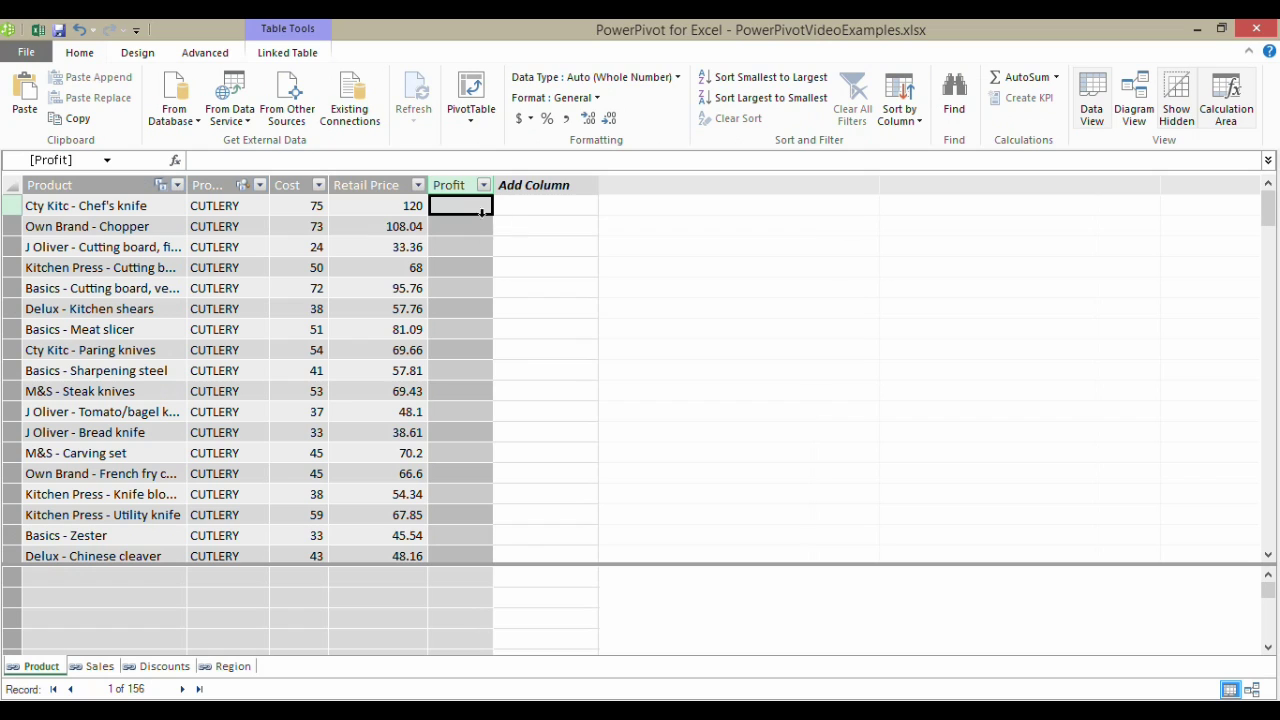
Widen the Profit column and enter the formula =RELATED(Discounts[DISCOUNT]).
{"action": "left_click_drag", "start_coordinate": [492, 185], "coordinate": [515, 186]}
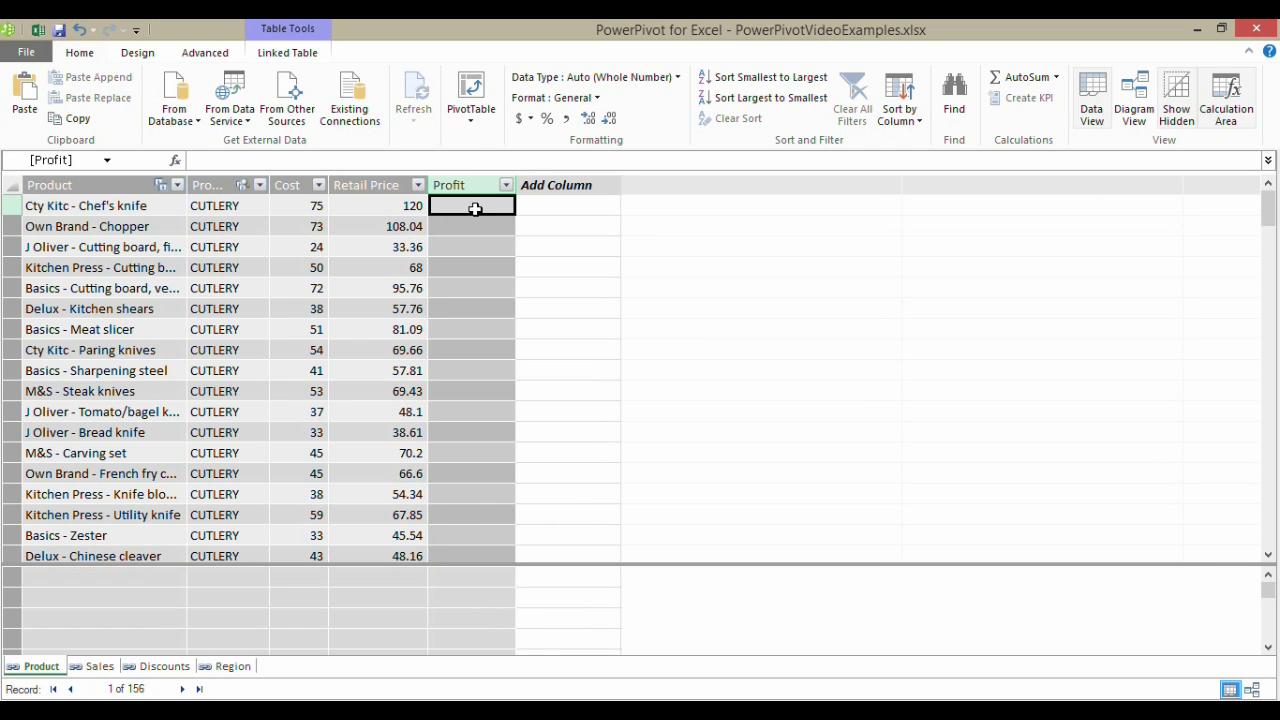
{"action": "type", "text": "="}
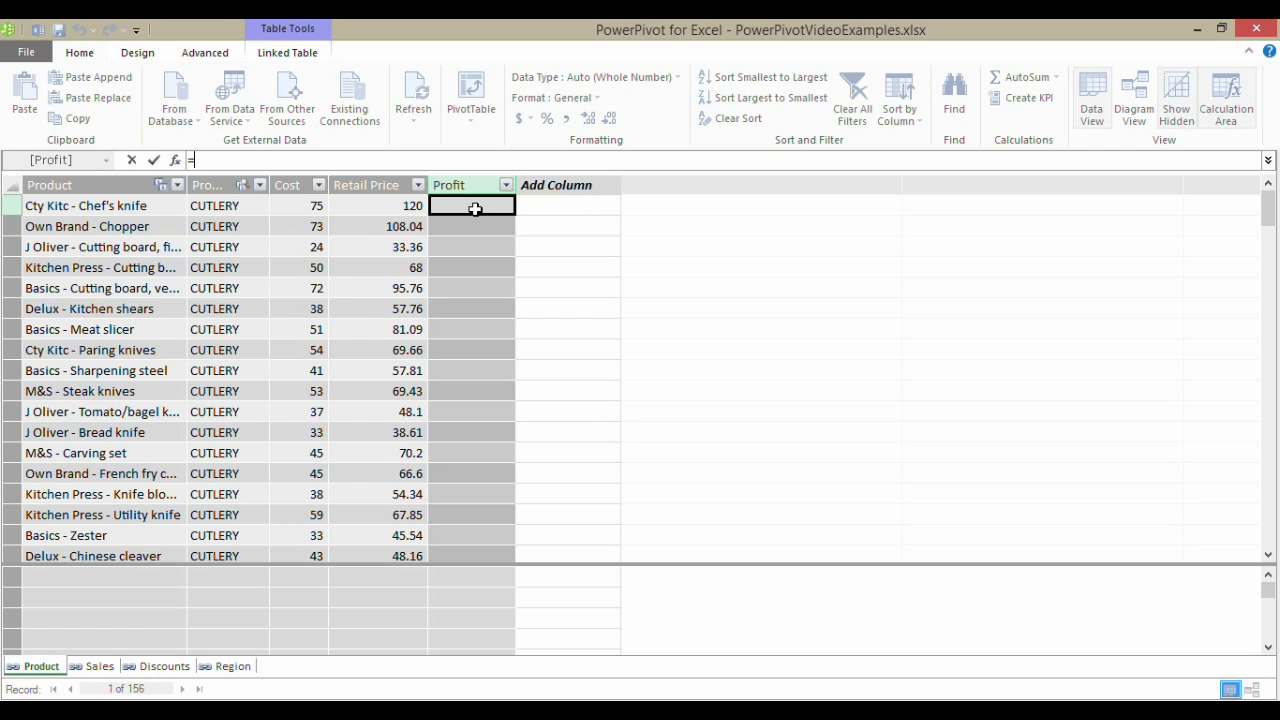
{"action": "type", "text": "re"}
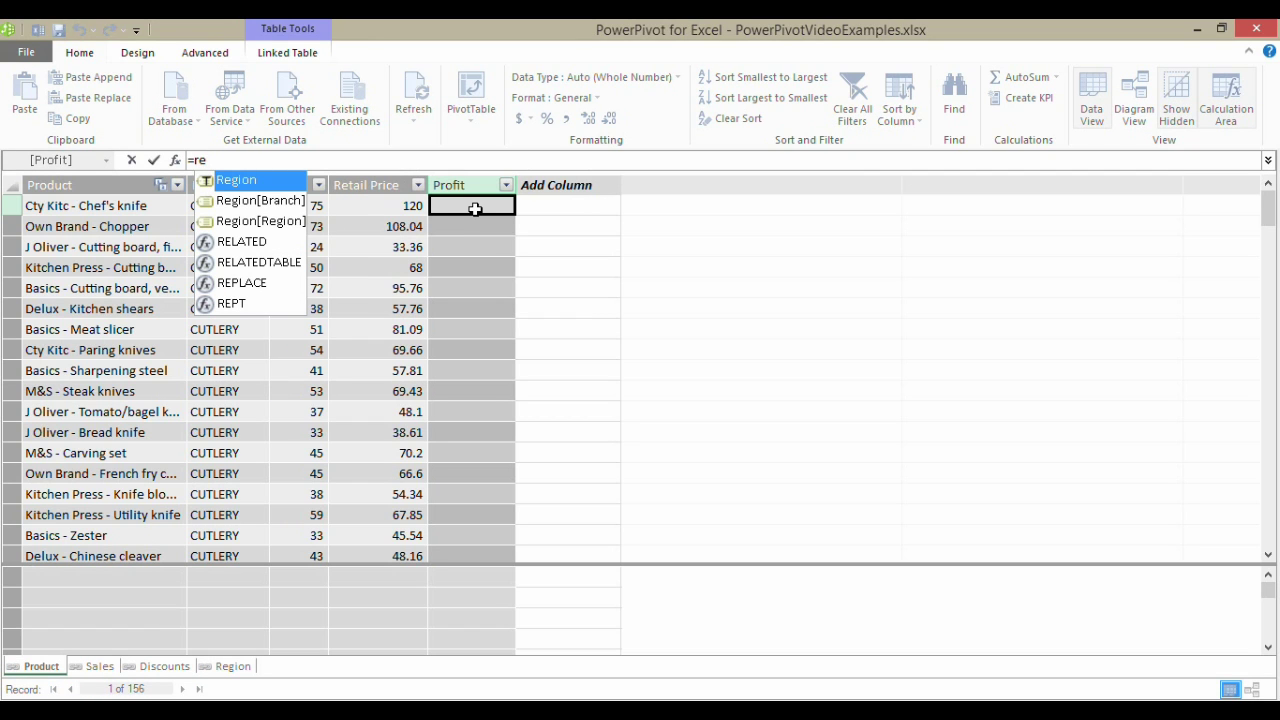
{"action": "type", "text": "lat"}
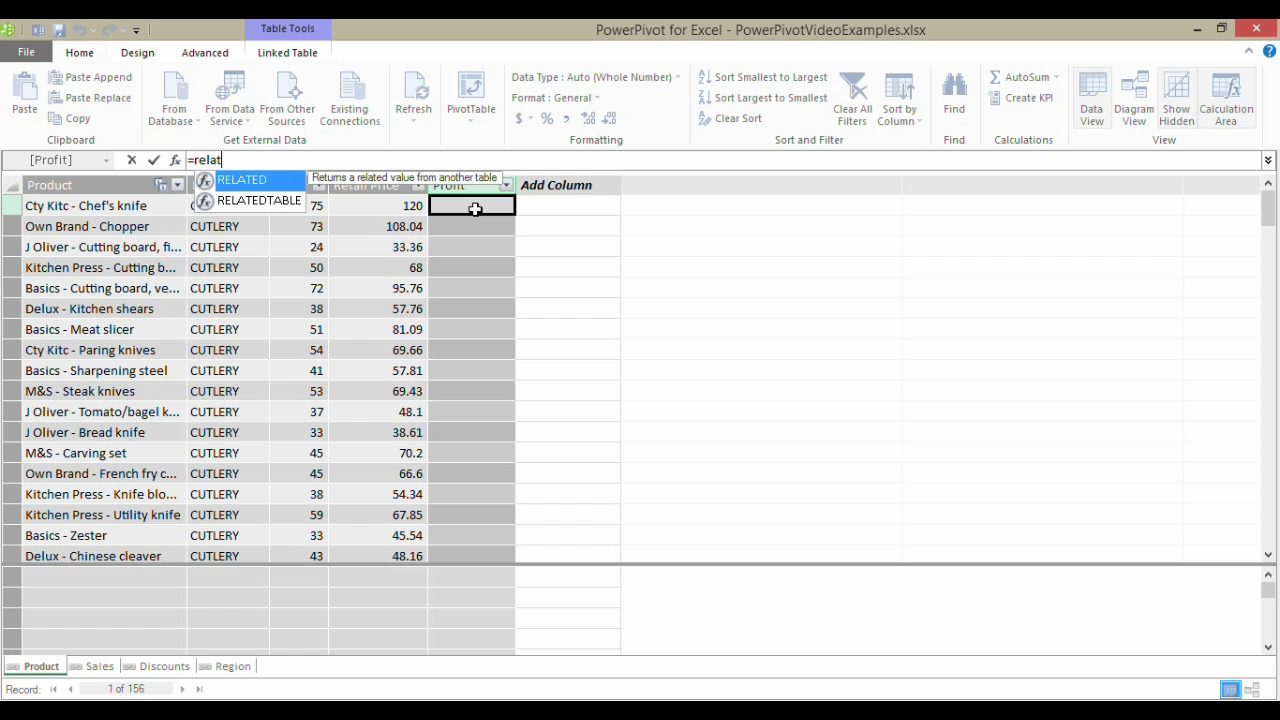
{"action": "double_click", "coordinate": [243, 180]}
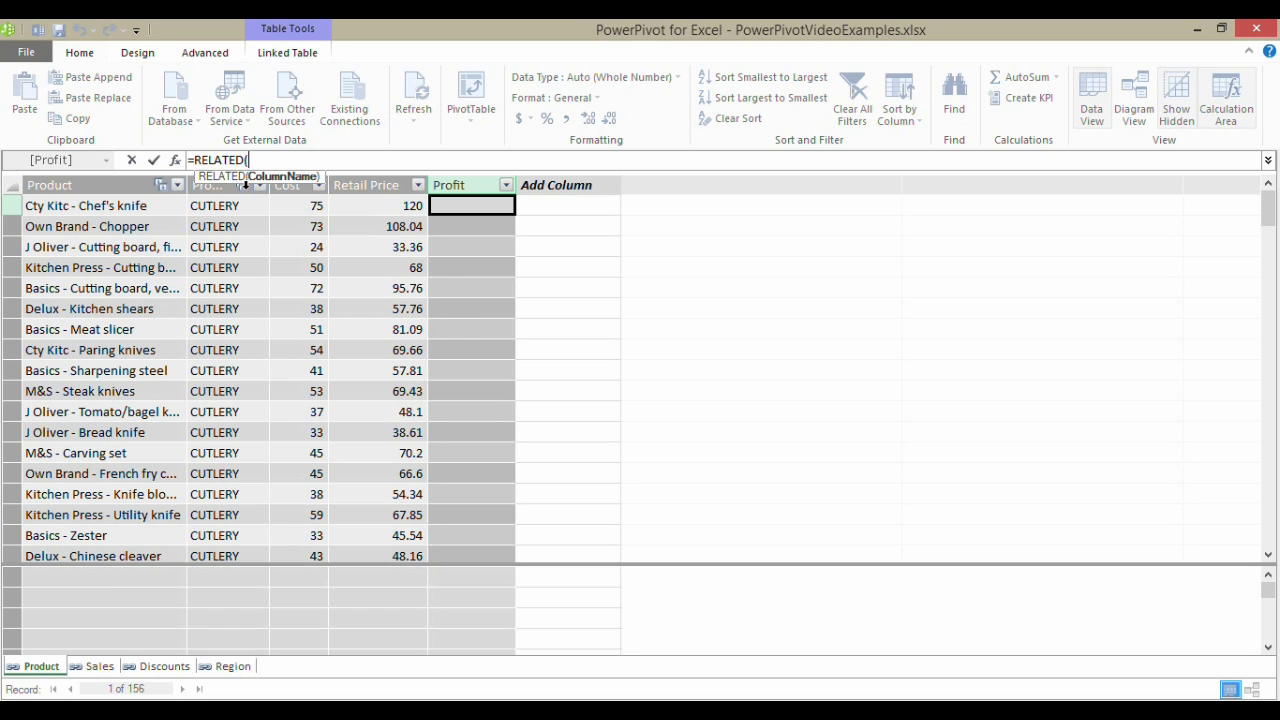
{"action": "left_click", "coordinate": [233, 666]}
{"action": "type", "text": "Region"}
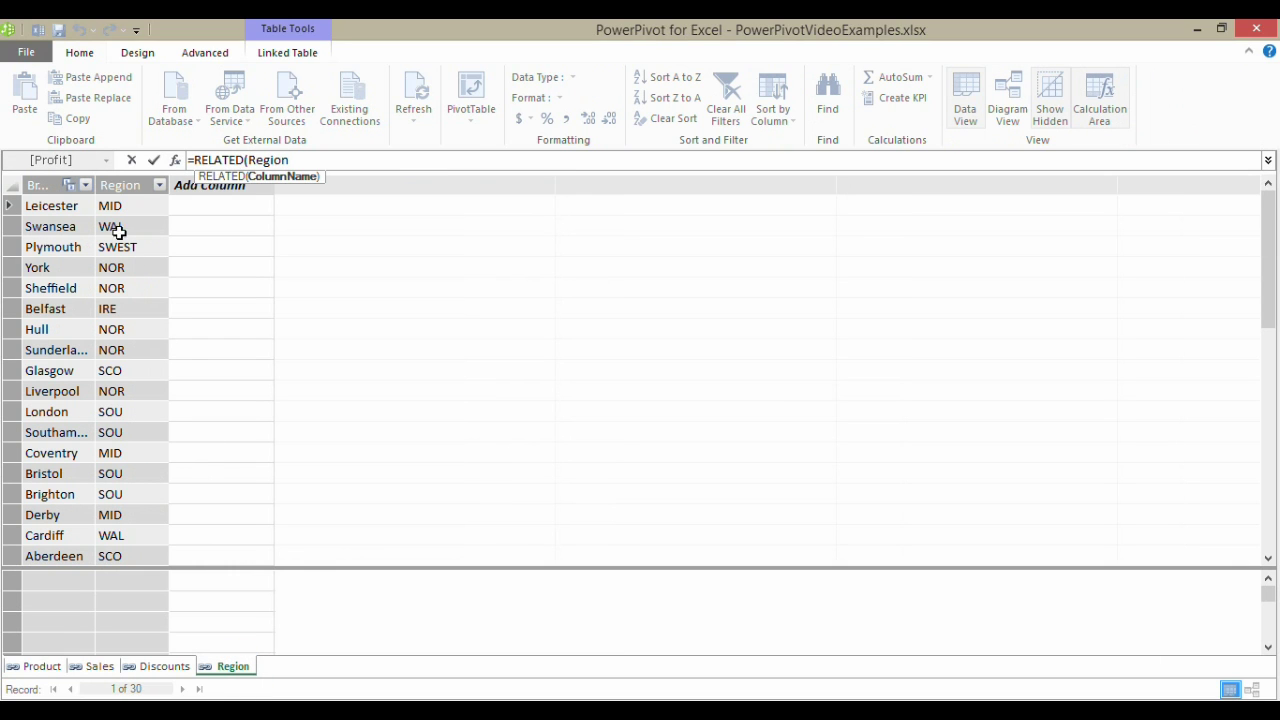
{"action": "left_click", "coordinate": [165, 666]}
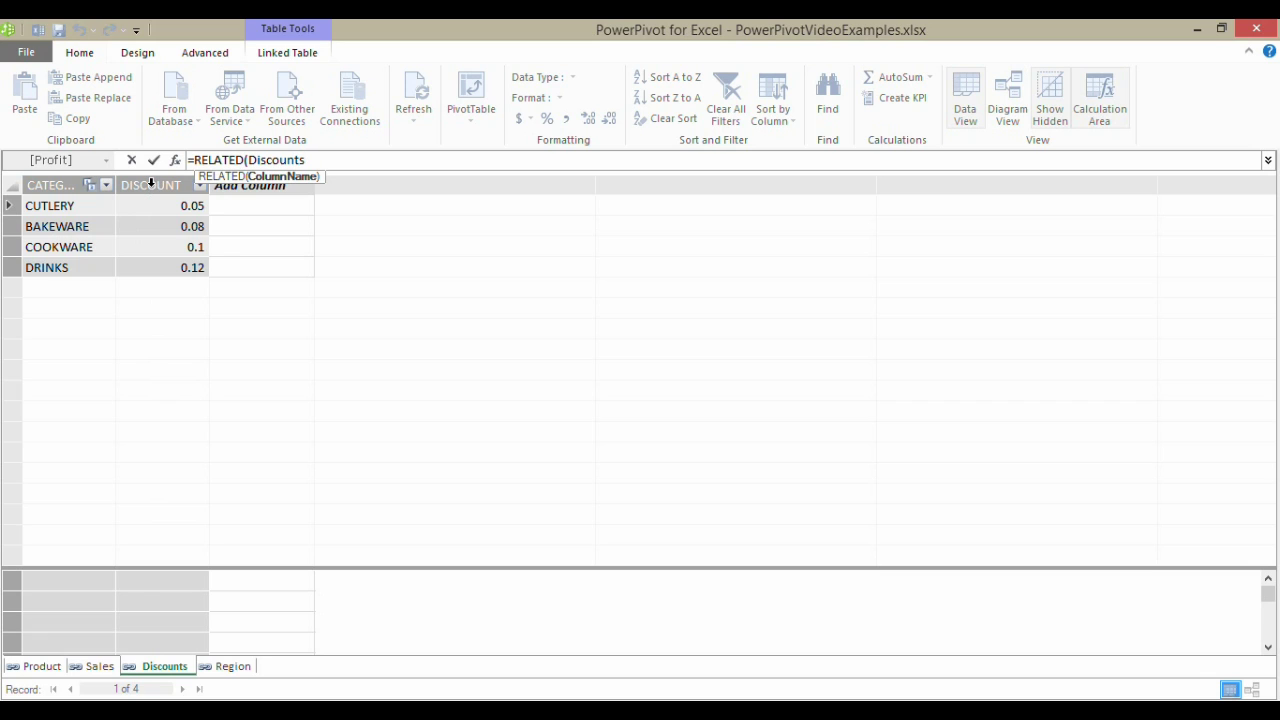
{"action": "left_click", "coordinate": [150, 184]}
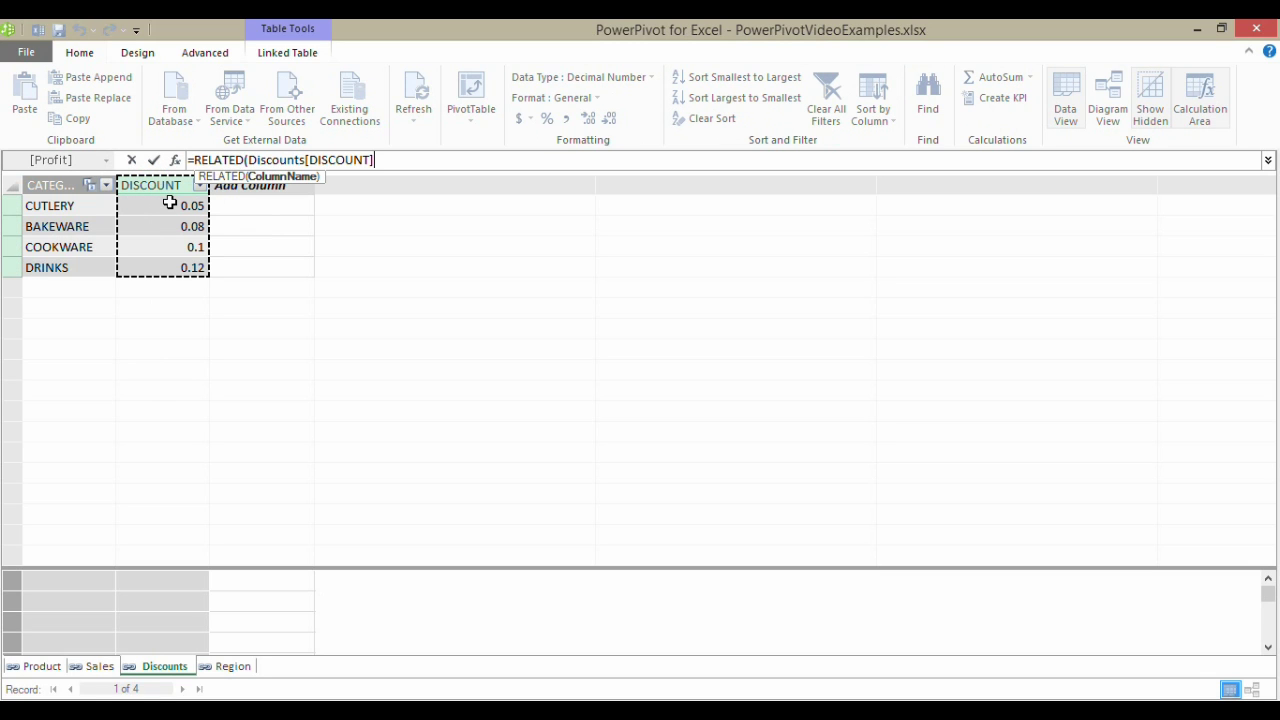
{"action": "type", "text": ")"}
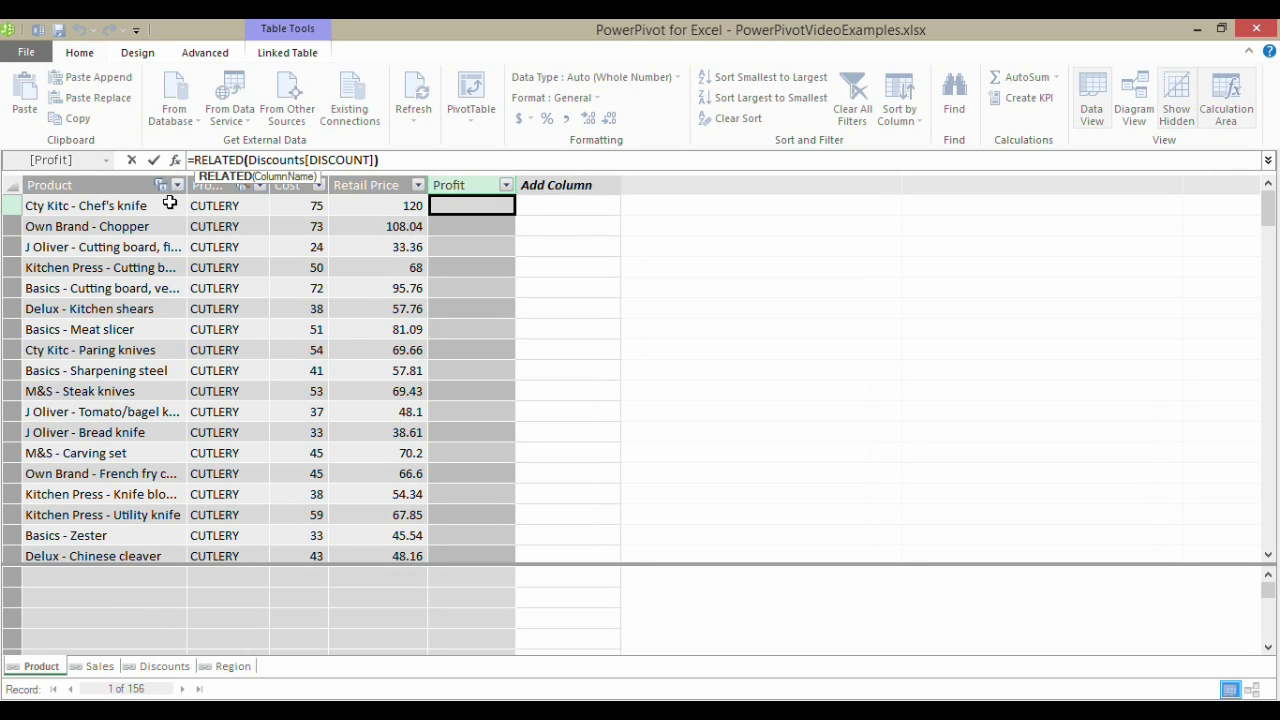
Commit the RELATED formula, filling Profit with 0.05, and check it against the Discounts table.
{"action": "key", "text": "Return"}
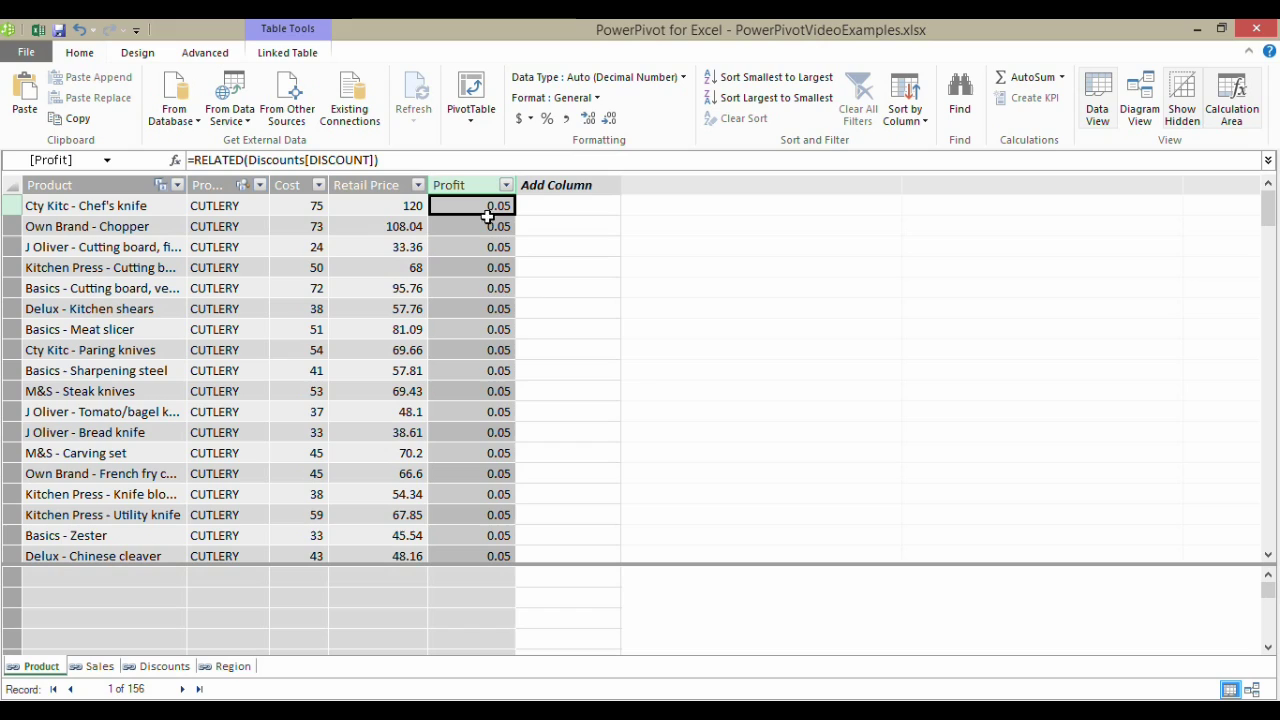
{"action": "mouse_move", "coordinate": [1268, 215]}
{"action": "left_mouse_down"}
{"action": "mouse_move", "coordinate": [1268, 526]}
{"action": "mouse_move", "coordinate": [1268, 210]}
{"action": "left_mouse_up"}
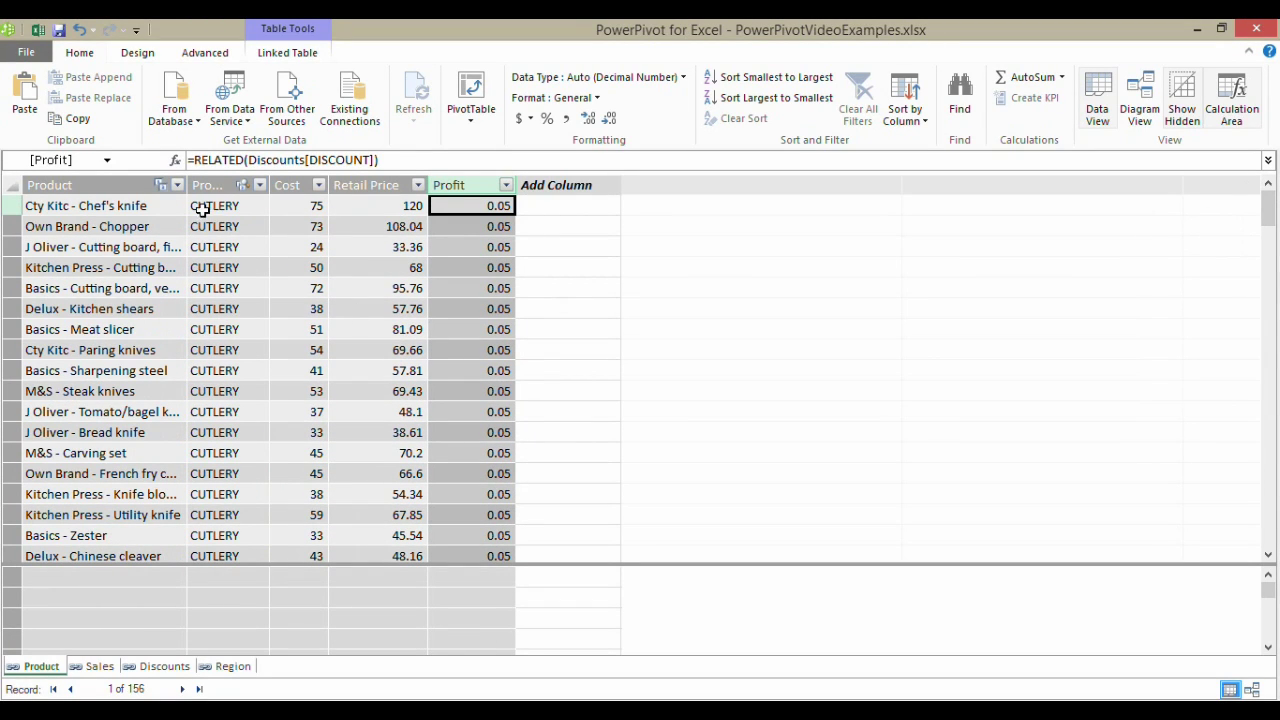
{"action": "left_click", "coordinate": [164, 666]}
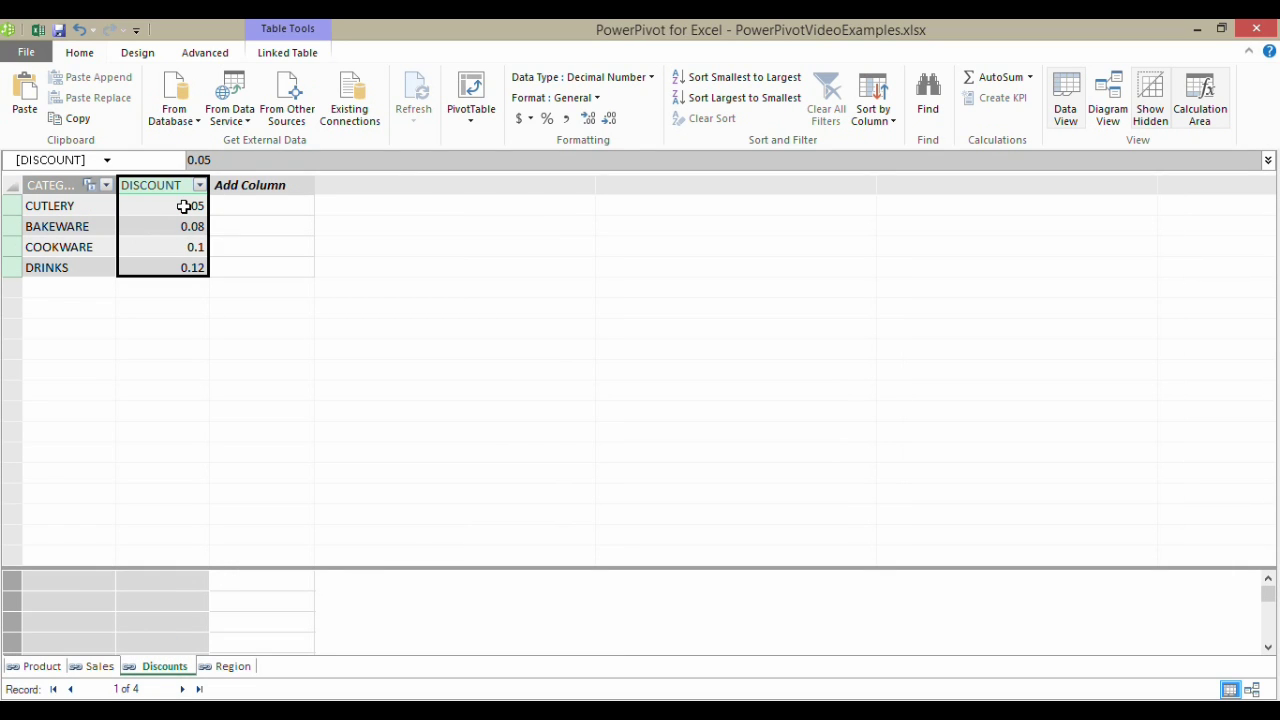
{"action": "left_click", "coordinate": [52, 670]}
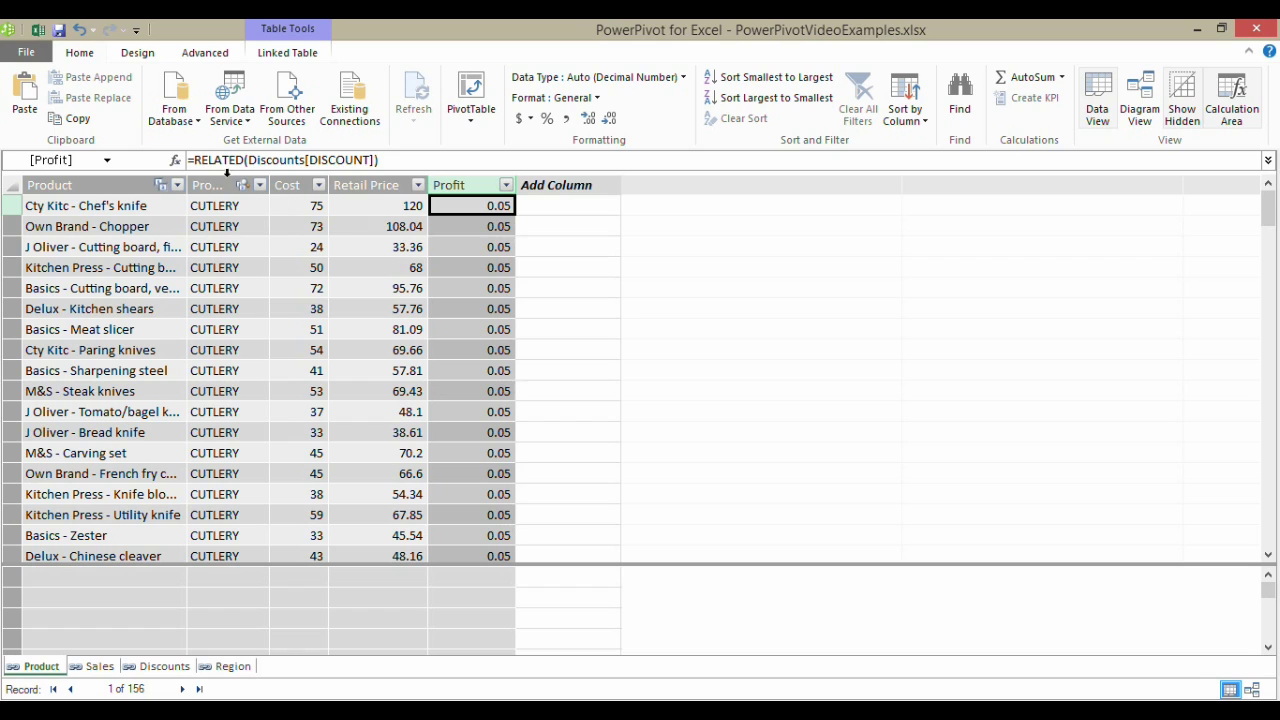
Change the Profit formula to =[Retail Price]*(1-RELATED(Discounts[DISCOUNT]))-[Cost].
{"action": "left_click", "coordinate": [198, 160]}
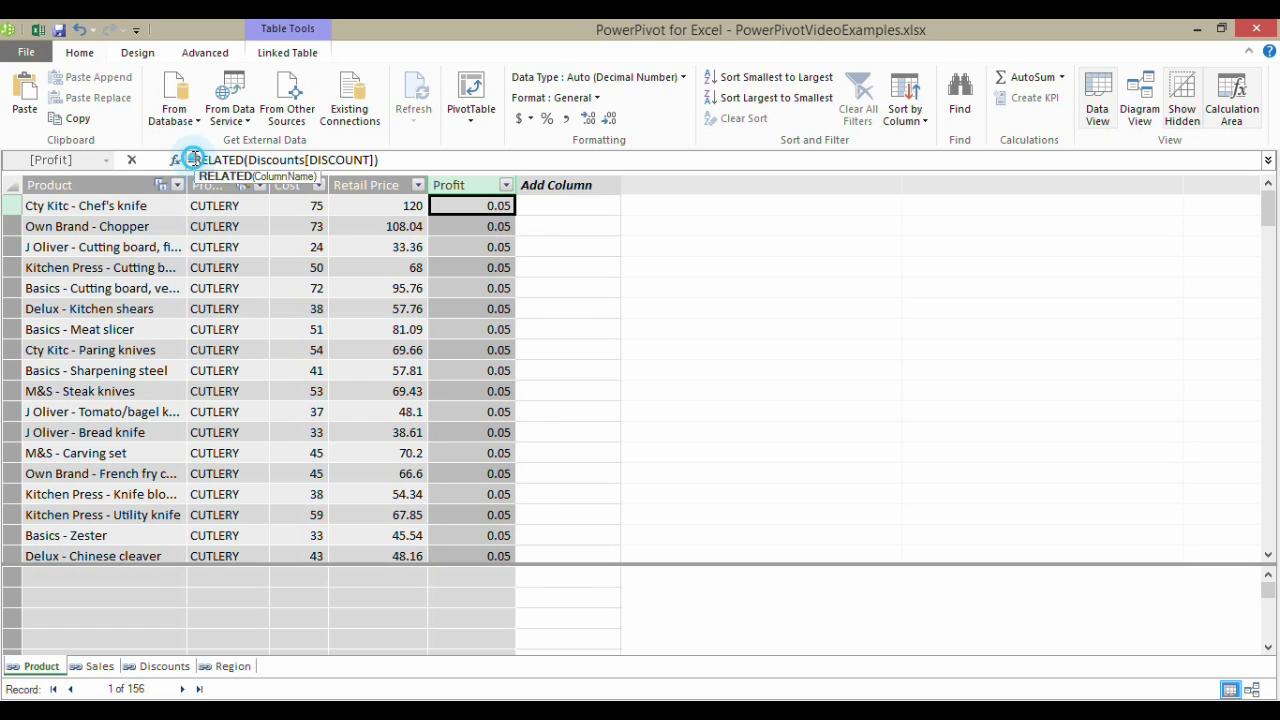
{"action": "left_click", "coordinate": [370, 184]}
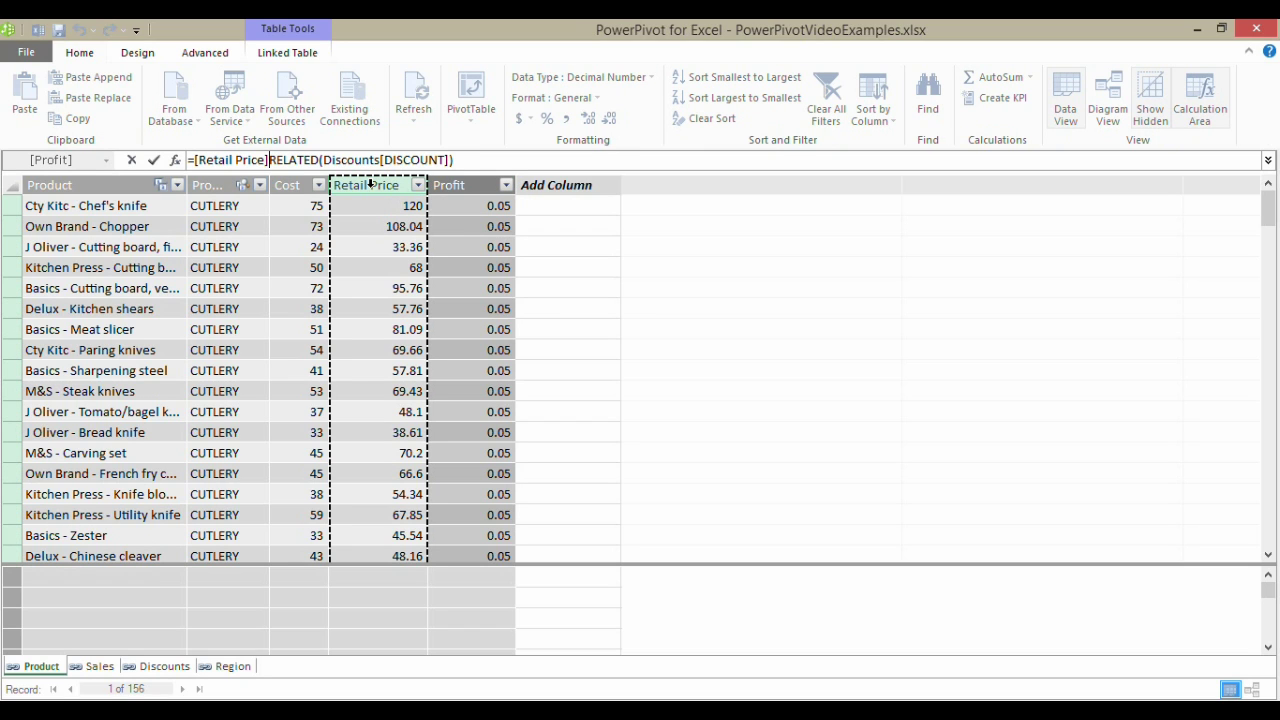
{"action": "type", "text": "*"}
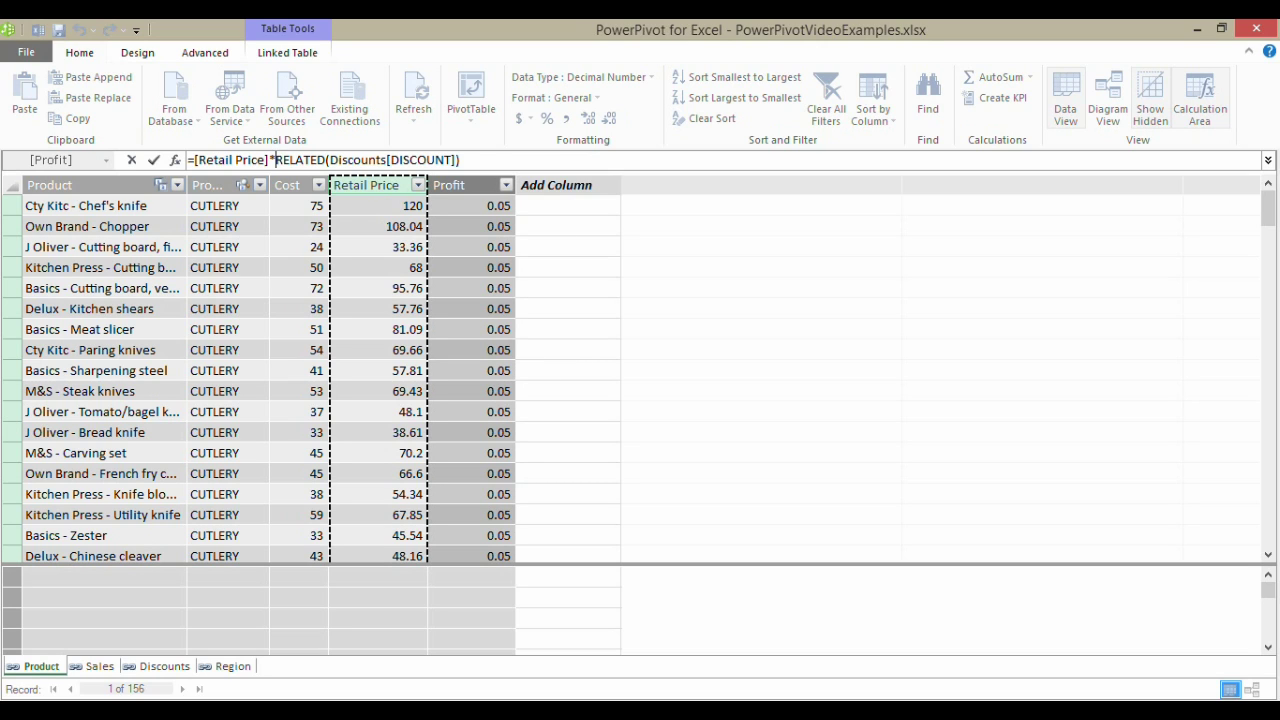
{"action": "type", "text": "("}
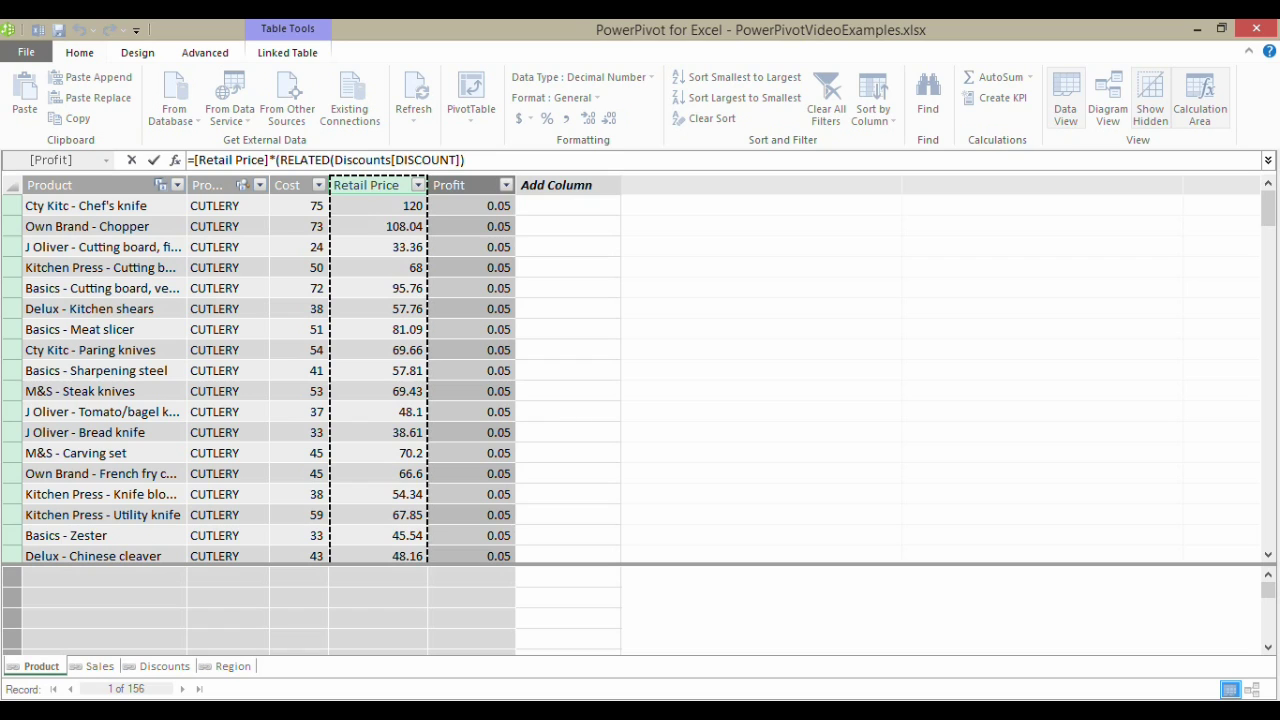
{"action": "type", "text": "1-"}
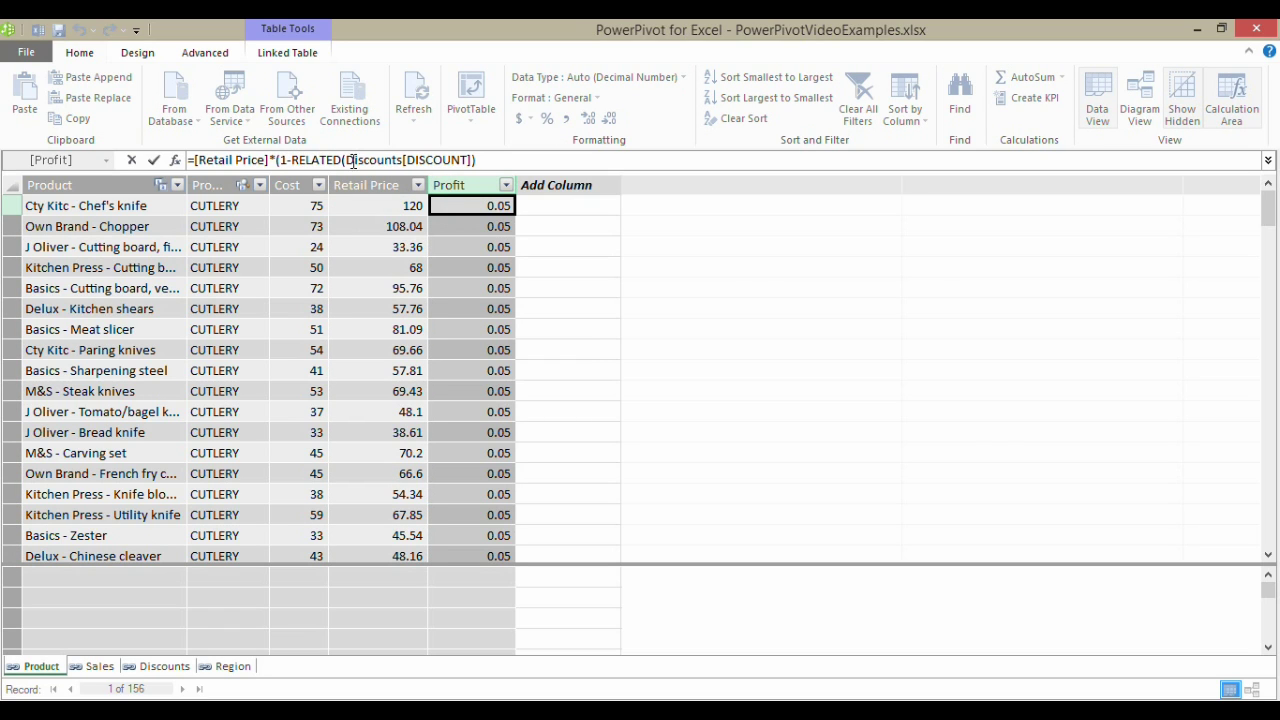
{"action": "left_click", "coordinate": [496, 161]}
{"action": "type", "text": ")"}
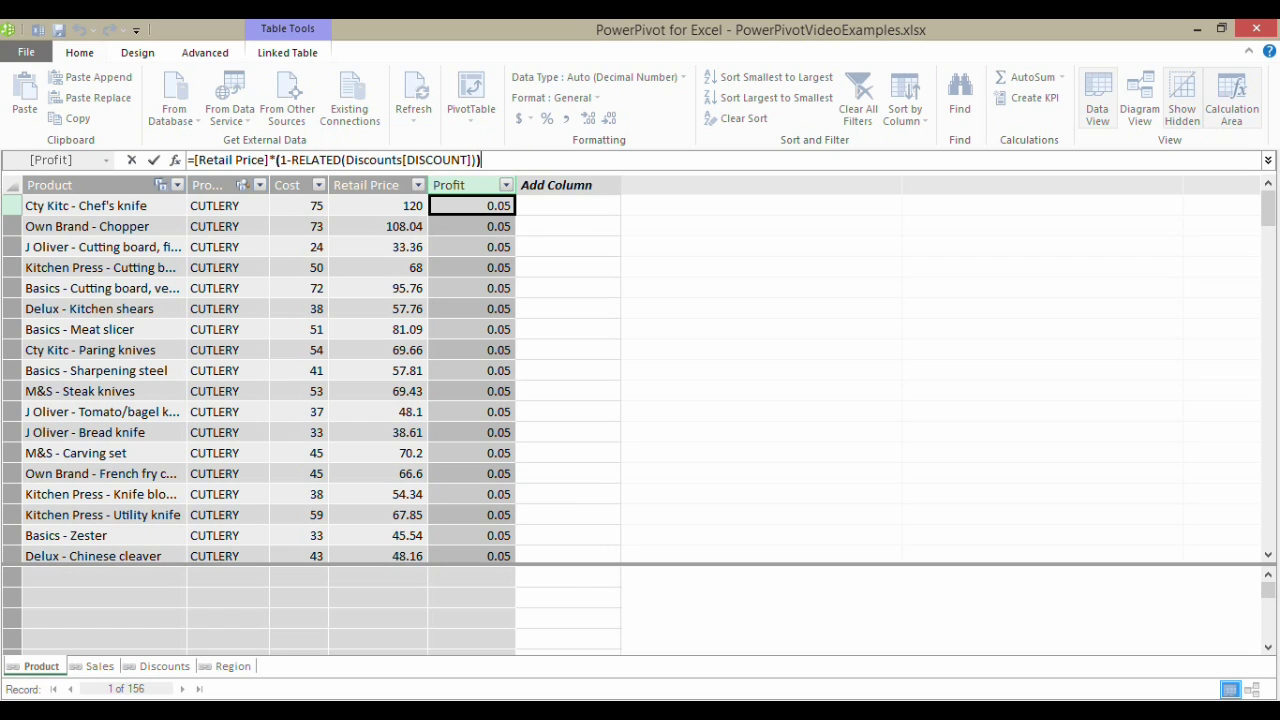
{"action": "type", "text": "-"}
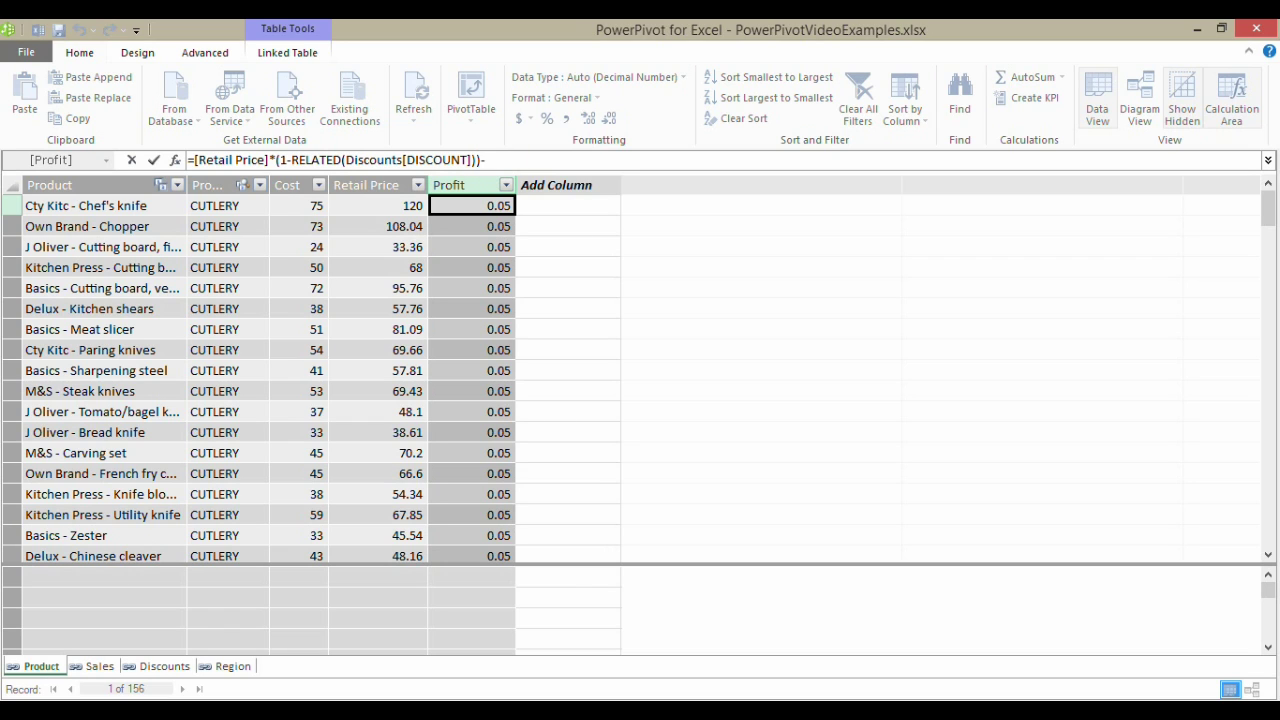
{"action": "left_click", "coordinate": [315, 205]}
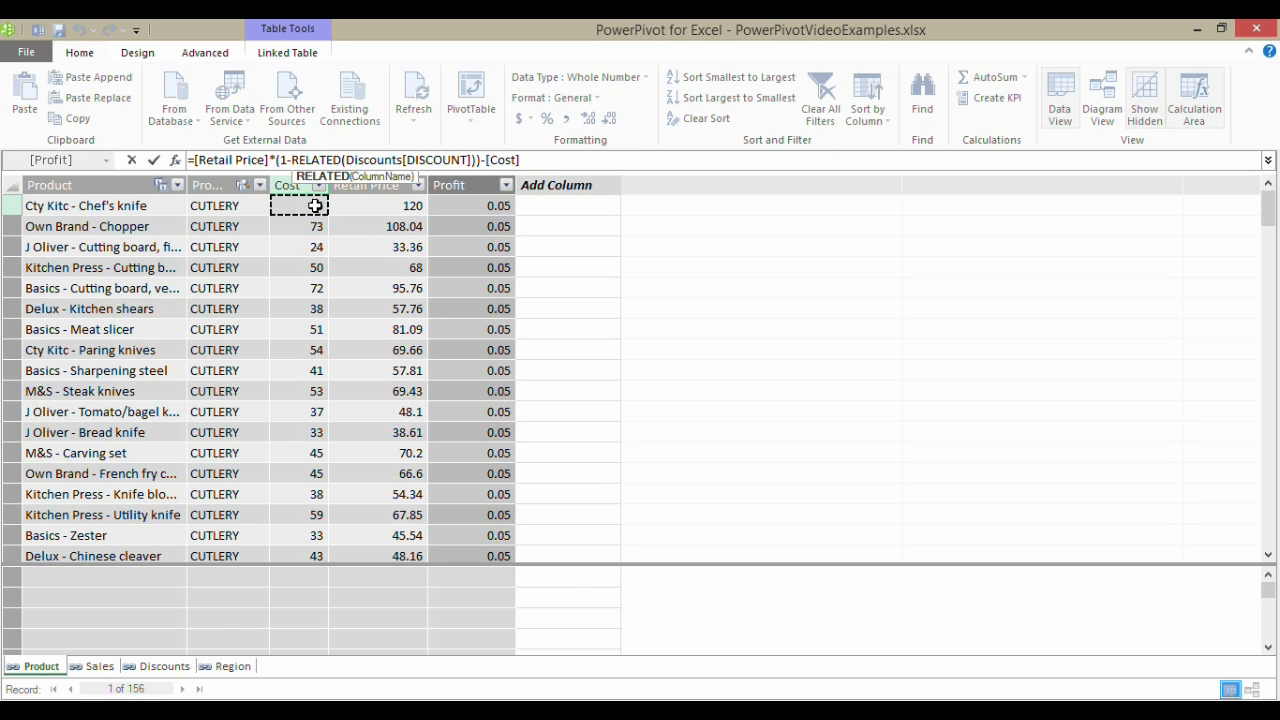
{"action": "key", "text": "Return"}
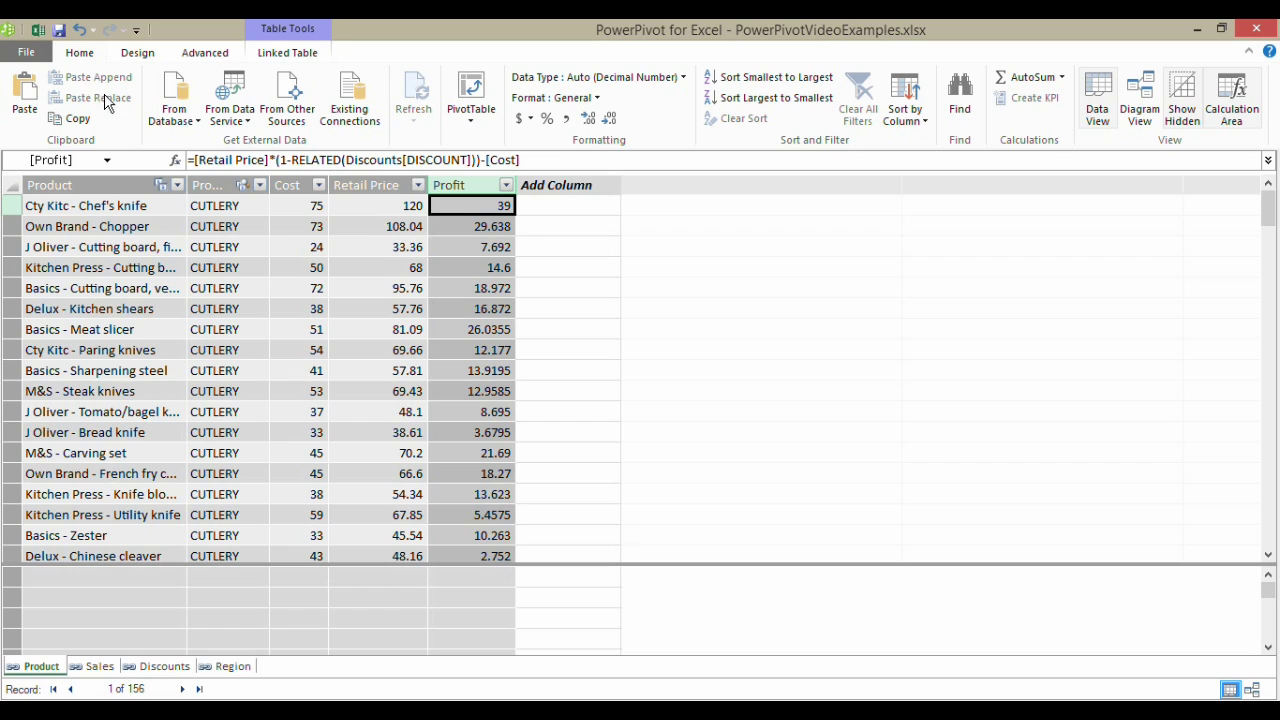
Format the Profit column as £ English (United Kingdom) currency.
{"action": "left_click", "coordinate": [531, 119]}
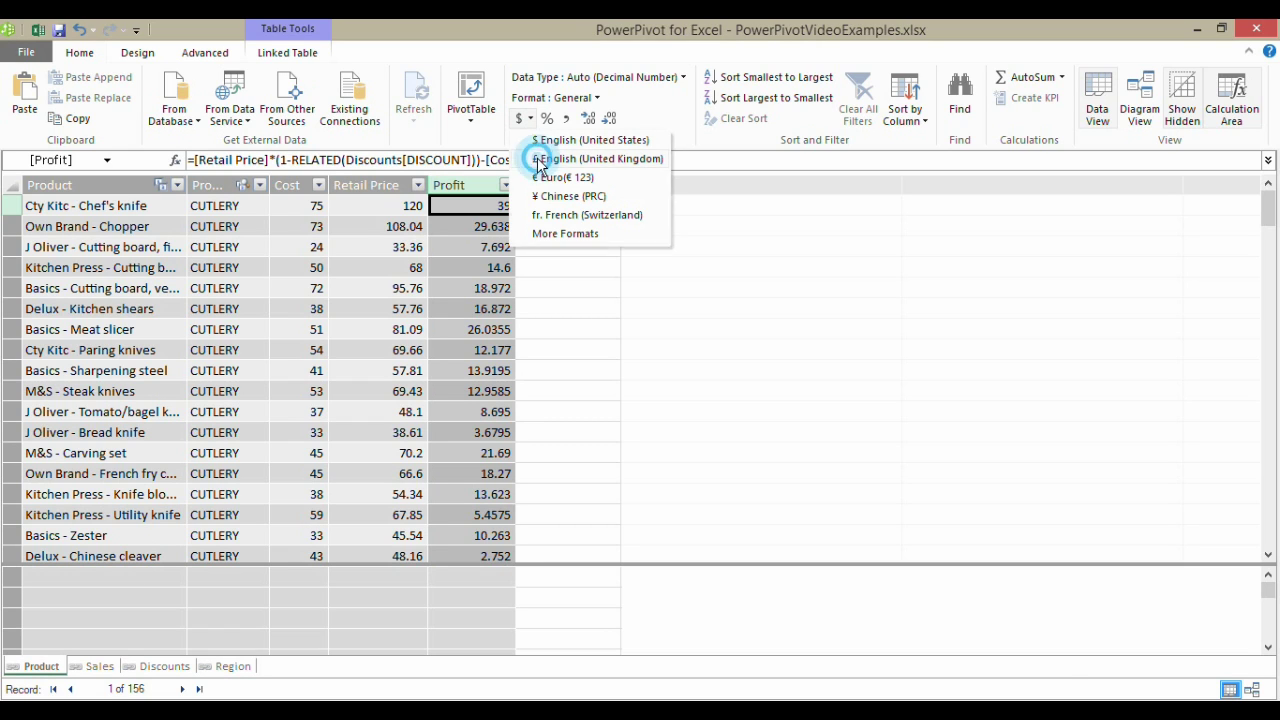
{"action": "left_click", "coordinate": [540, 161]}
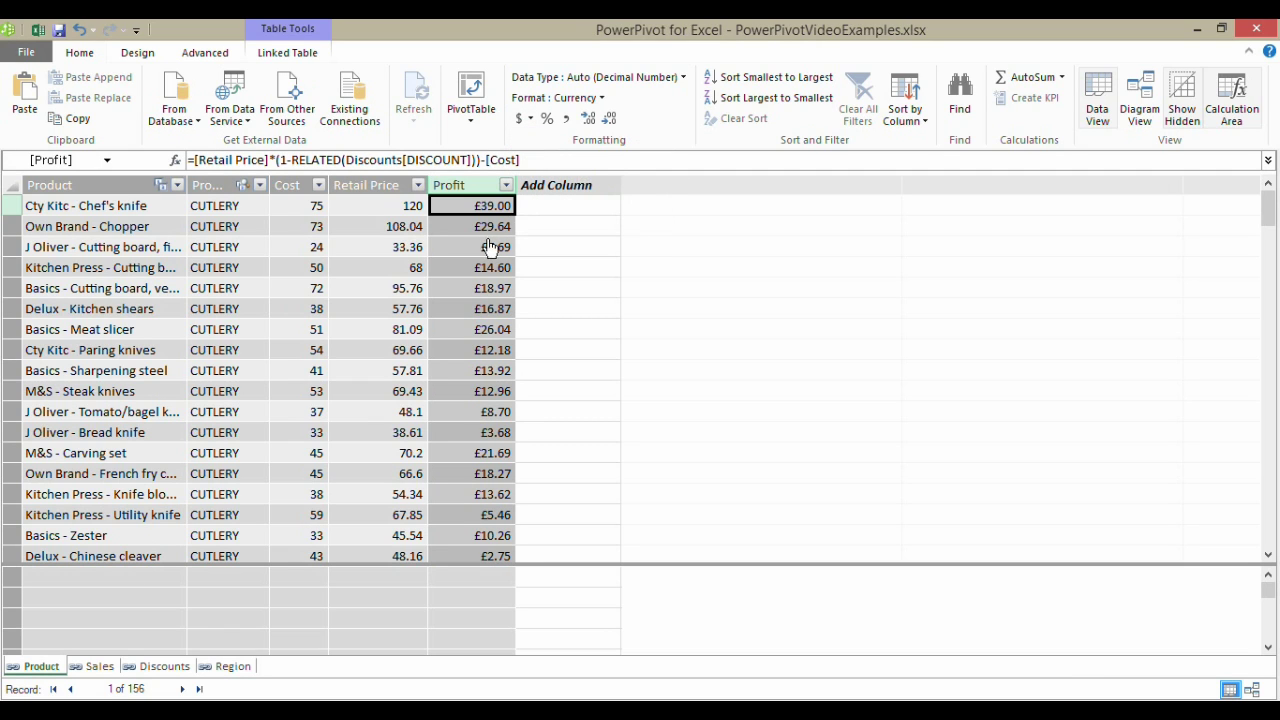